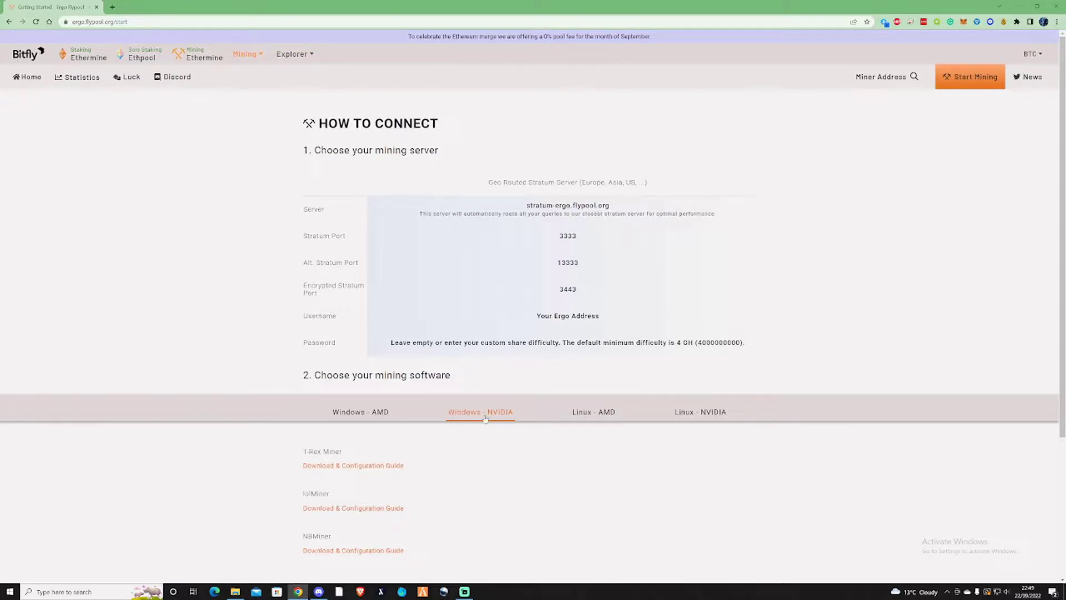
# - Review the mining software offered for Windows - AMD and Windows - NVIDIA on the Flypool getting-started page
pyautogui.scroll(-1, 361, 400)
pyautogui.scroll(-1, 361, 400)
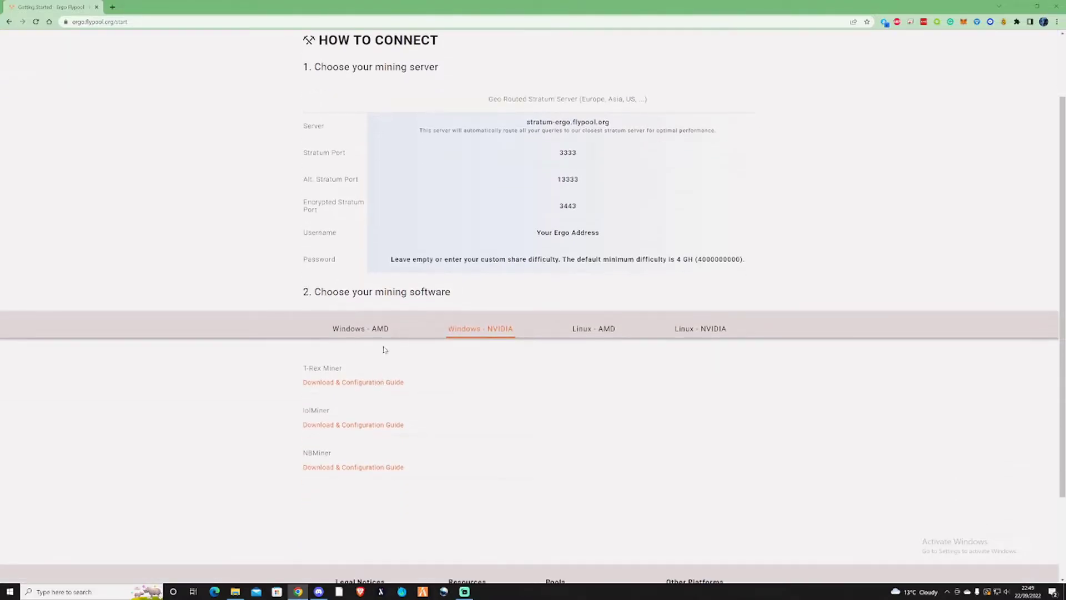
pyautogui.click(364, 327)
pyautogui.click(479, 327)
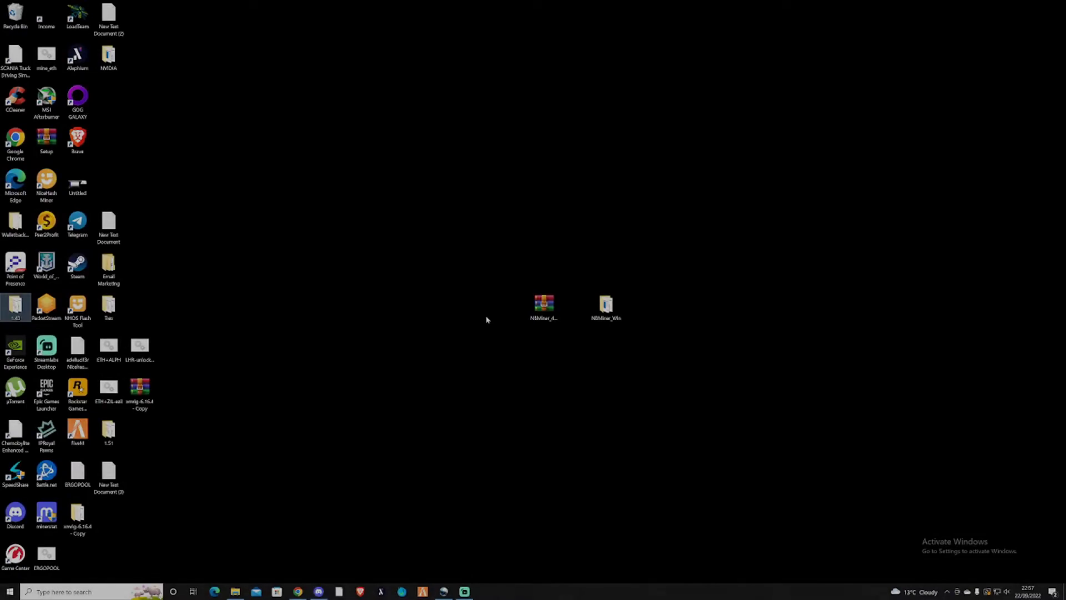
# - Open the extracted NBMiner_Win folder on the desktop, leaving the archive's extraction options unused
pyautogui.click(544, 306)
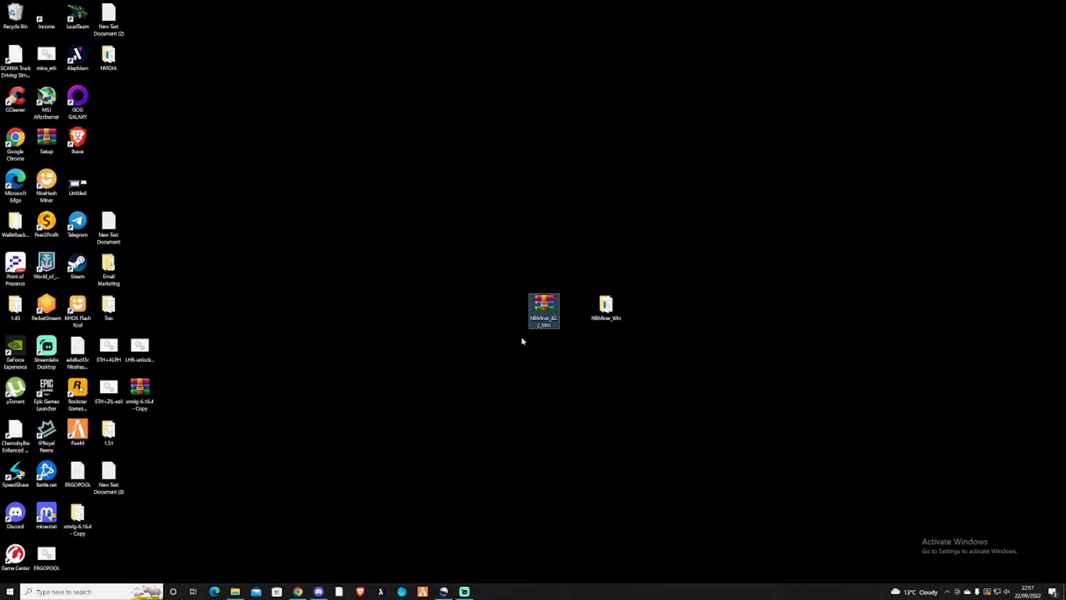
pyautogui.rightClick(550, 306)
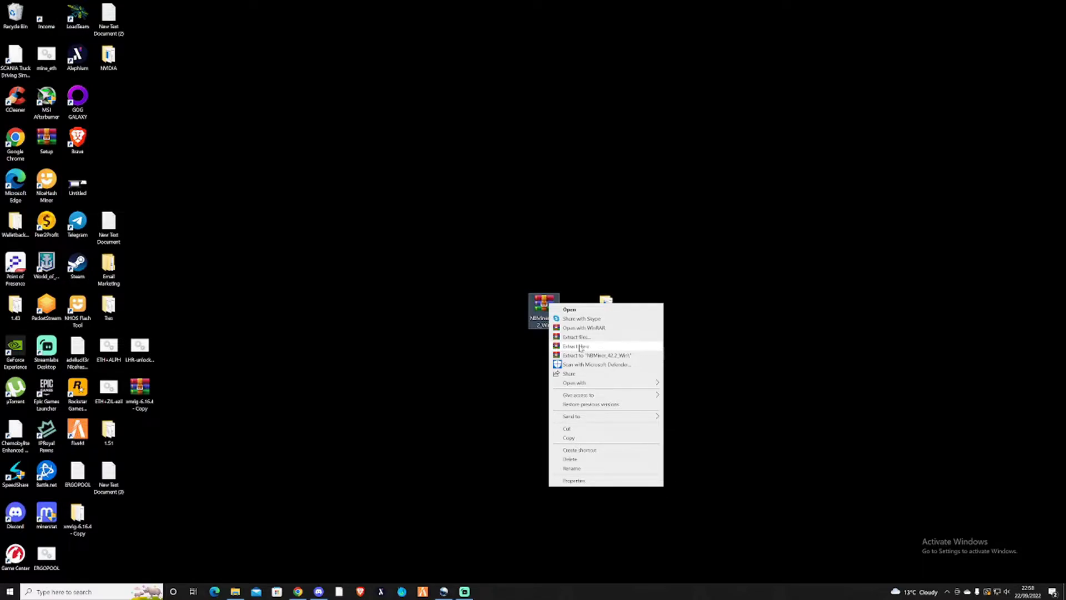
pyautogui.click(620, 282)
pyautogui.doubleClick(606, 306)
pyautogui.moveTo(446, 63); pyautogui.dragTo(624, 145)
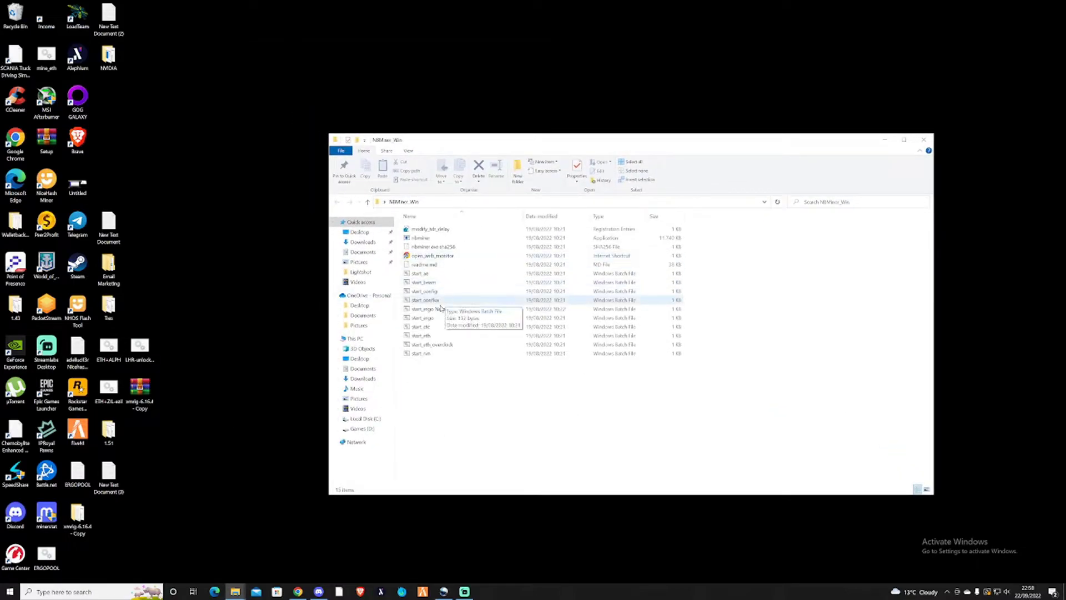
# - Open the start_ergo batch file for editing, allowing it through the SmartScreen warning
pyautogui.click(437, 317)
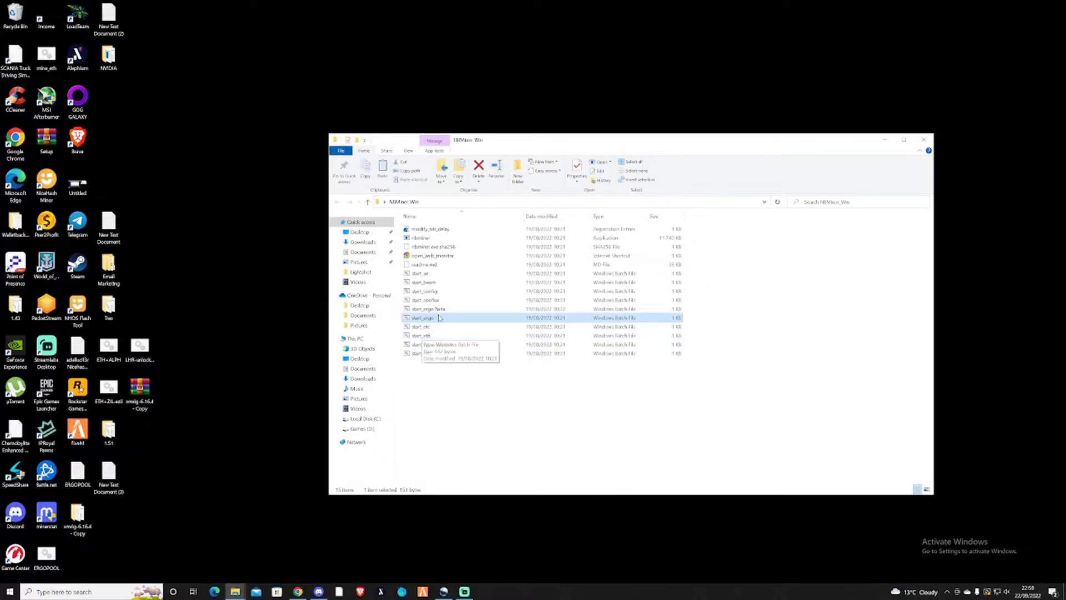
pyautogui.rightClick(433, 319)
pyautogui.click(451, 343)
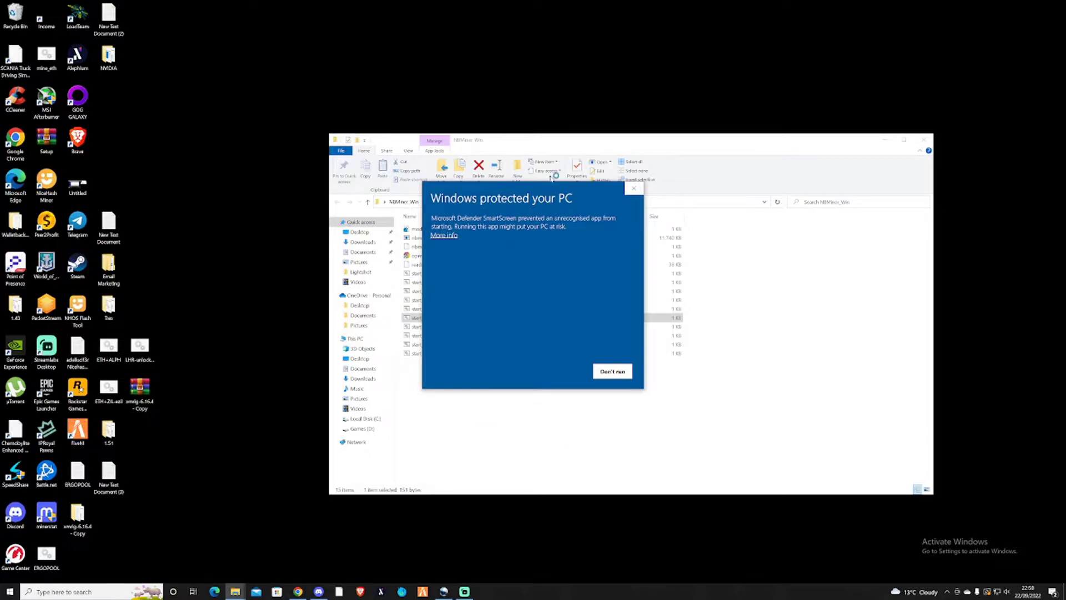
pyautogui.click(443, 235)
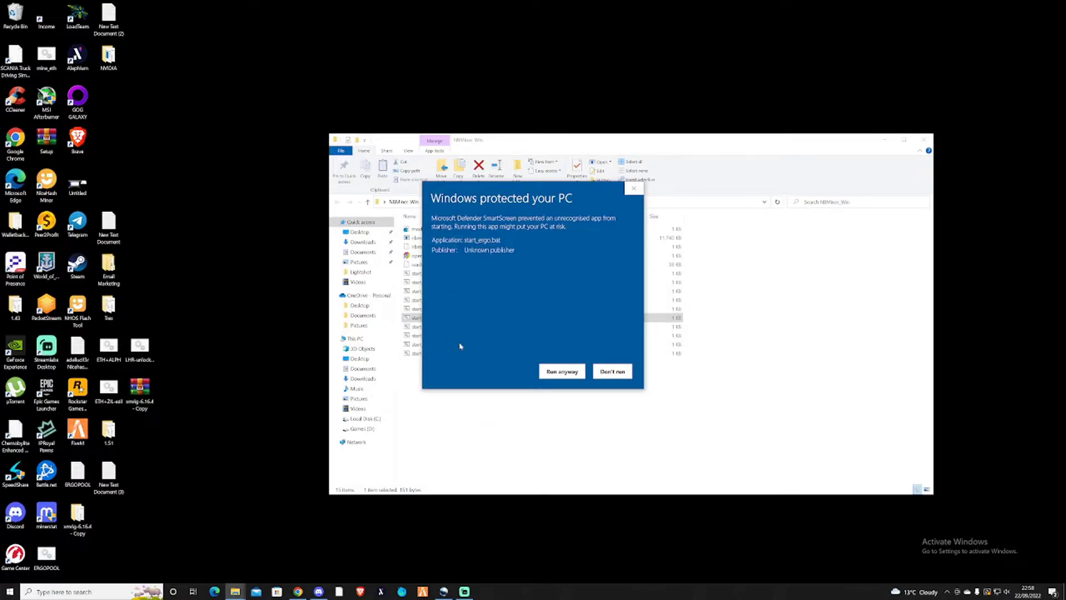
pyautogui.click(563, 371)
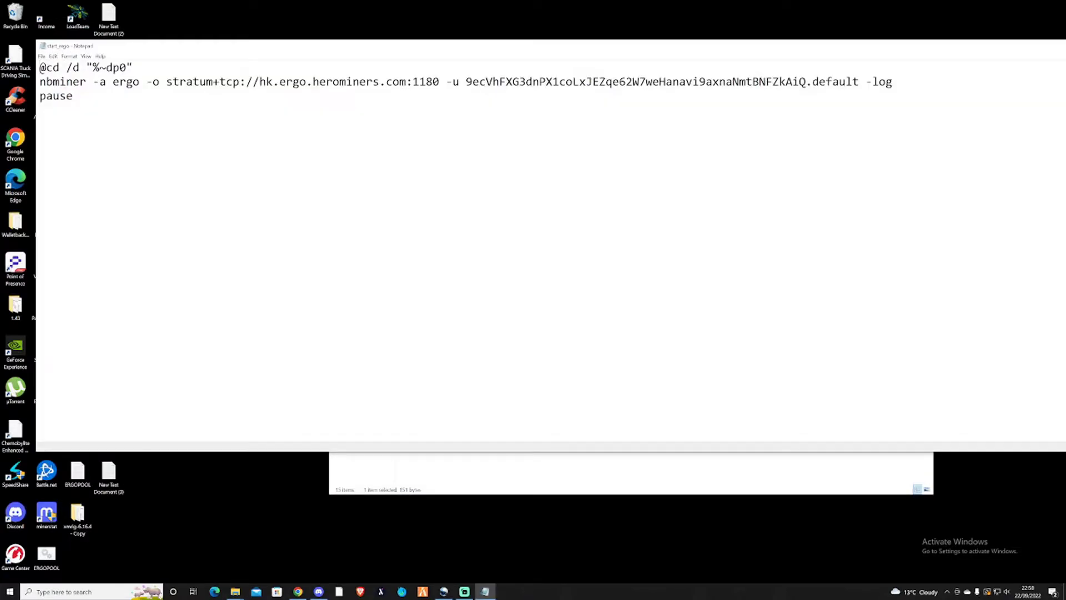
pyautogui.moveTo(36, 40); pyautogui.dragTo(21, 85)
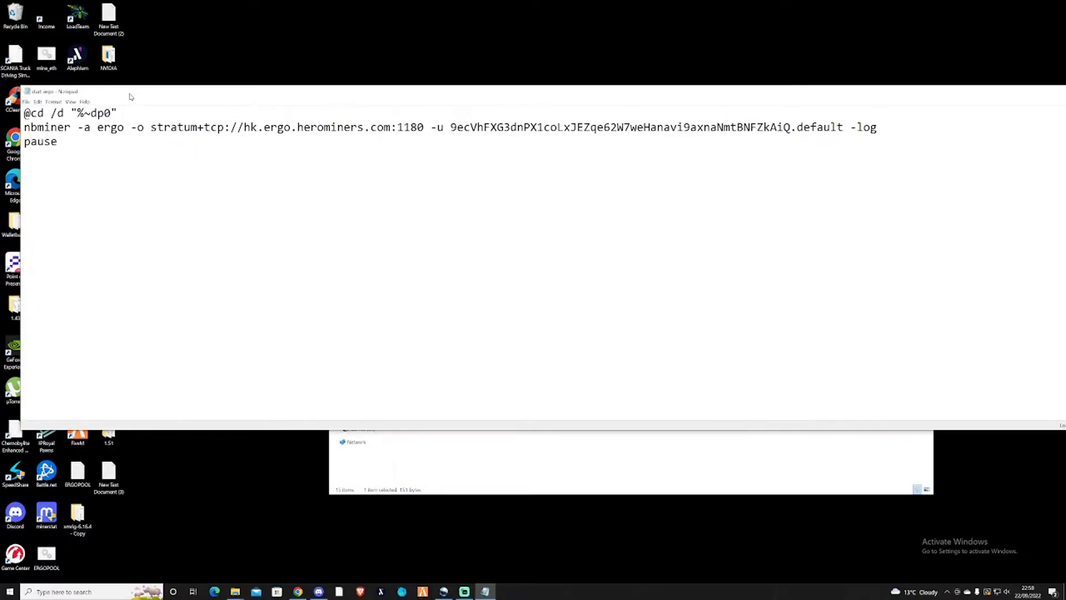
pyautogui.moveTo(151, 126); pyautogui.dragTo(738, 126)
pyautogui.click(738, 127)
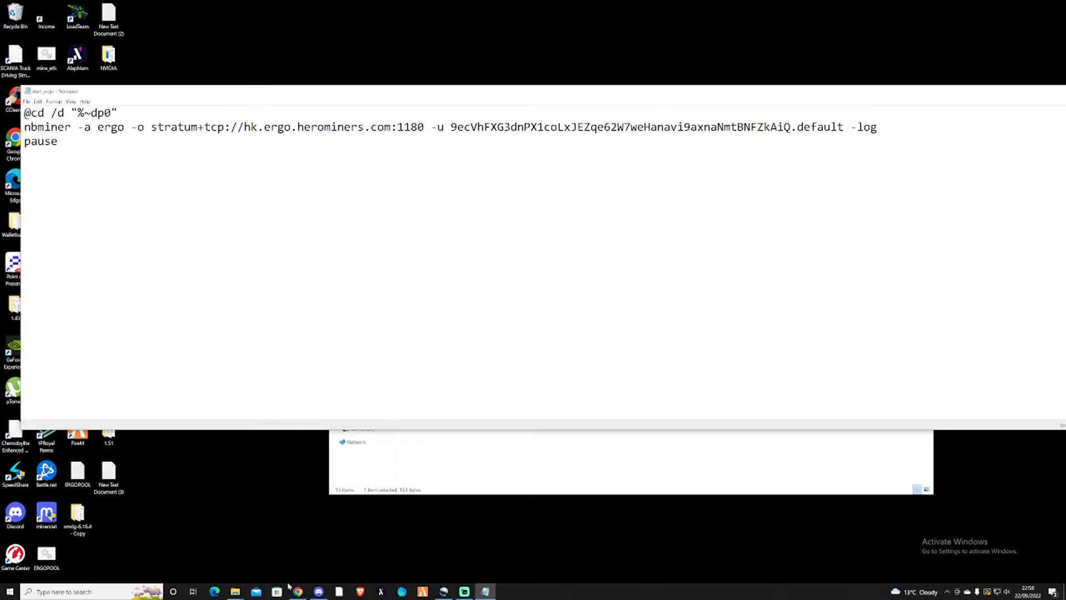
# - Switch to Chrome and copy the default receiving address from the Ergo wallet extension
pyautogui.click(299, 593)
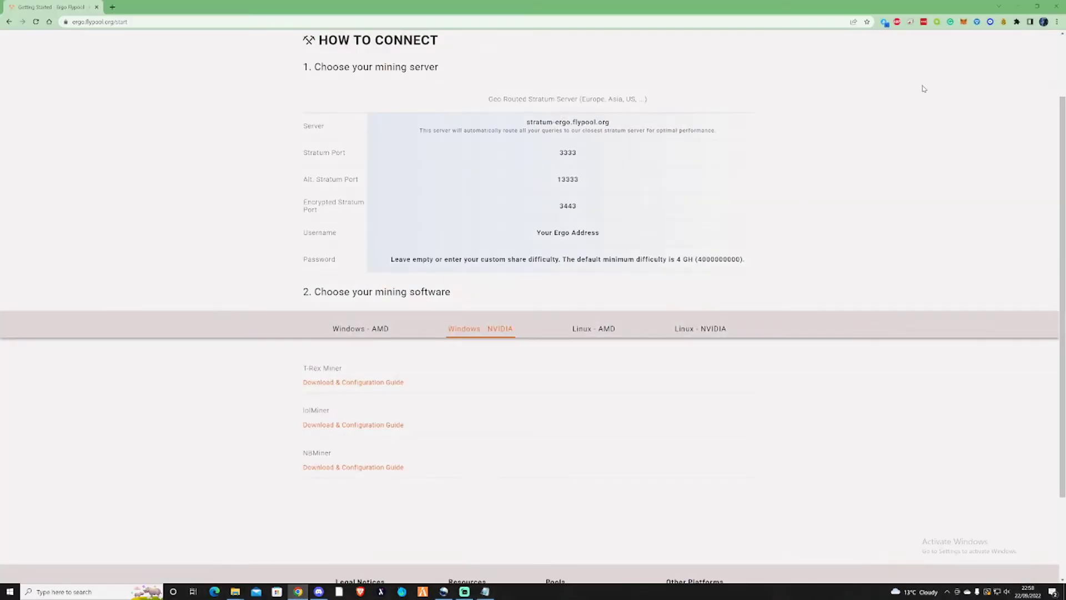
pyautogui.click(1004, 23)
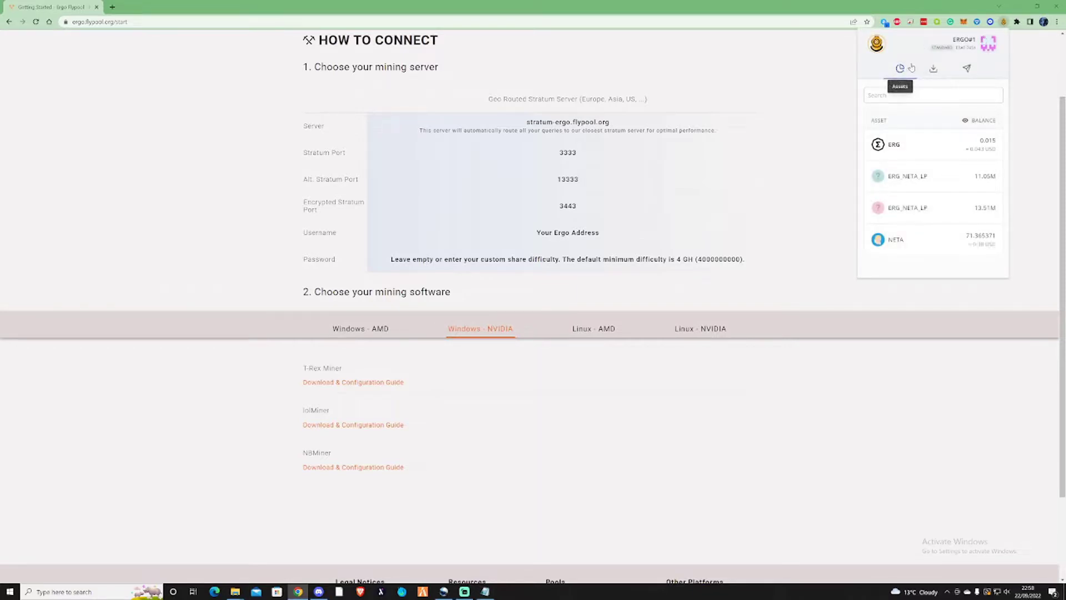
pyautogui.click(936, 69)
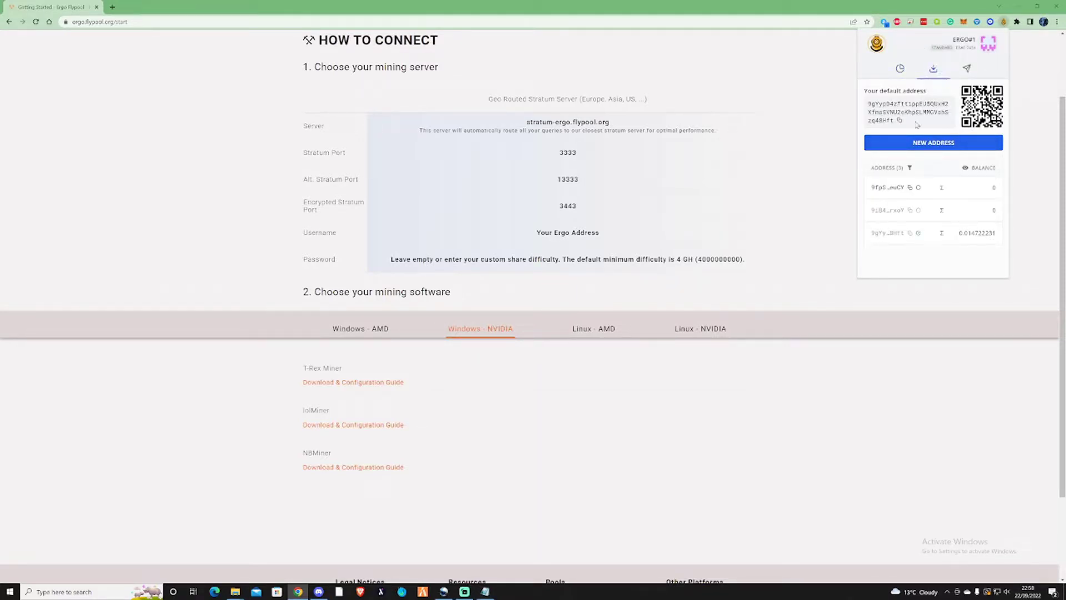
pyautogui.click(899, 121)
pyautogui.click(742, 84)
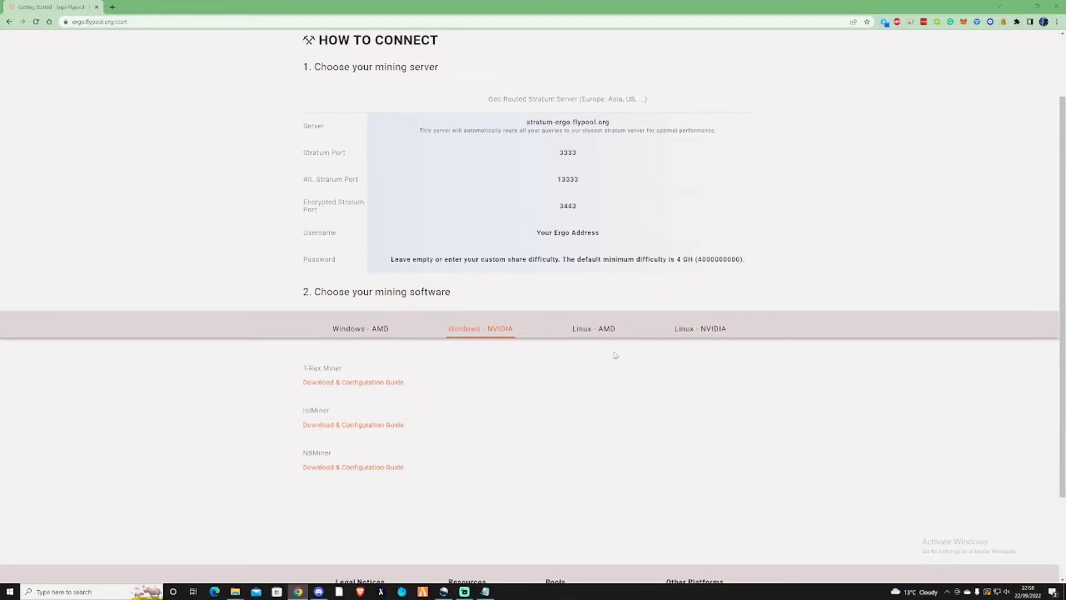
# - In the start_ergo file, replace the sample wallet address with the copied one and set the worker name to 3090
pyautogui.click(485, 592)
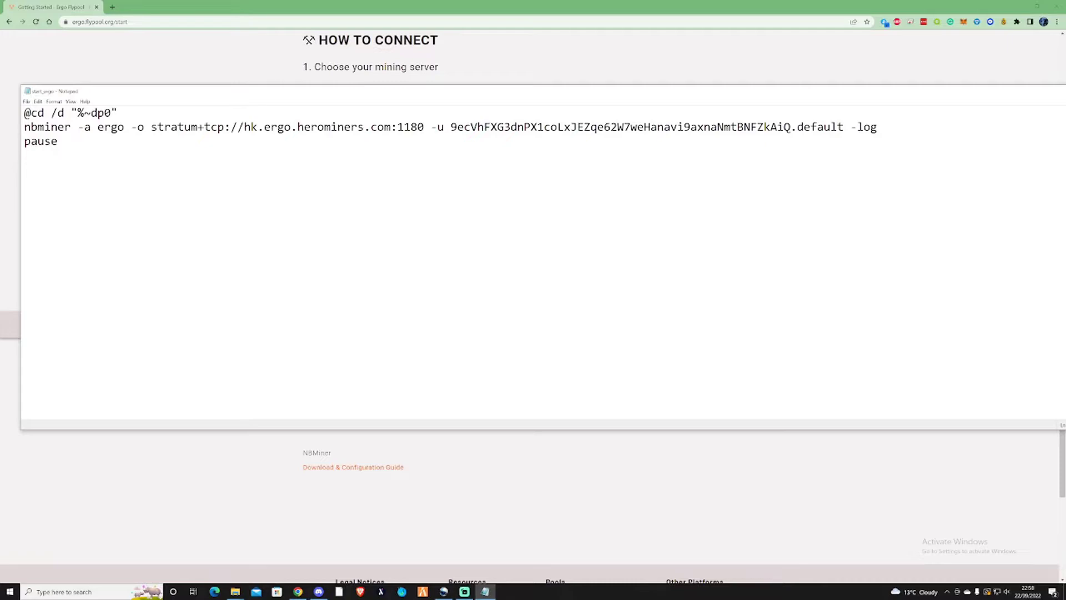
pyautogui.moveTo(450, 127); pyautogui.dragTo(798, 127)
pyautogui.hotkey('ctrl', 'v')
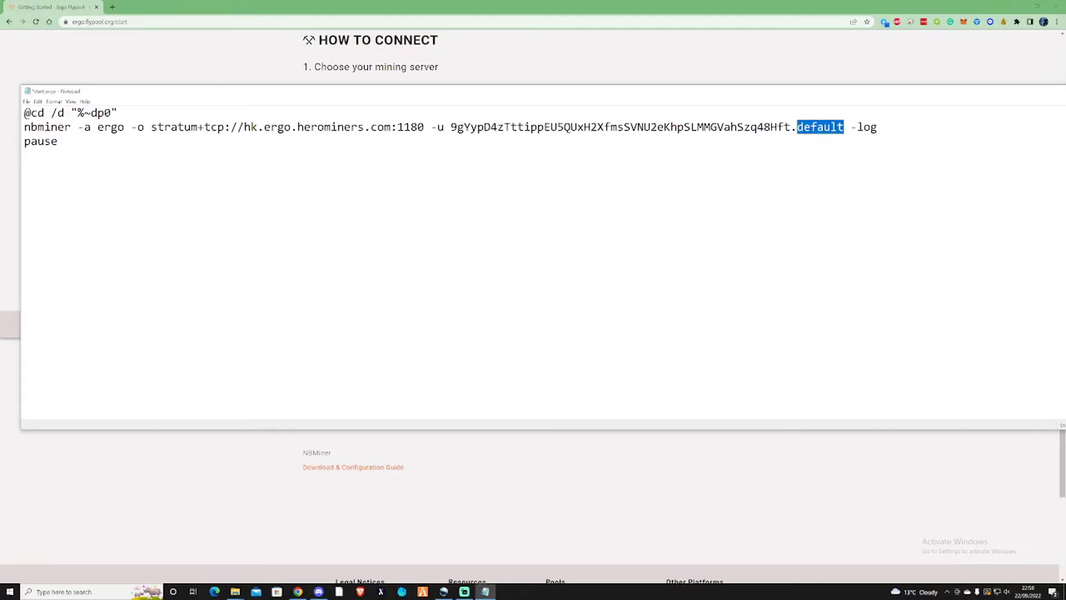
pyautogui.write('3090')
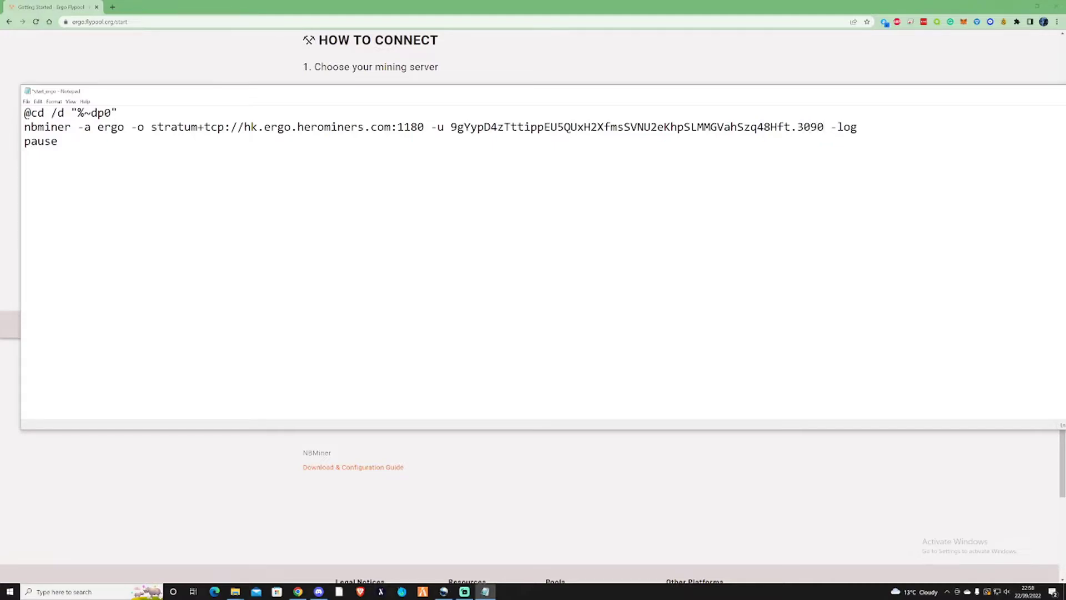
# - Replace the pool address in start_ergo with stratum-ergo.flypool.org:3333, copying the server from the Flypool page, and save and close the file
pyautogui.click(422, 82)
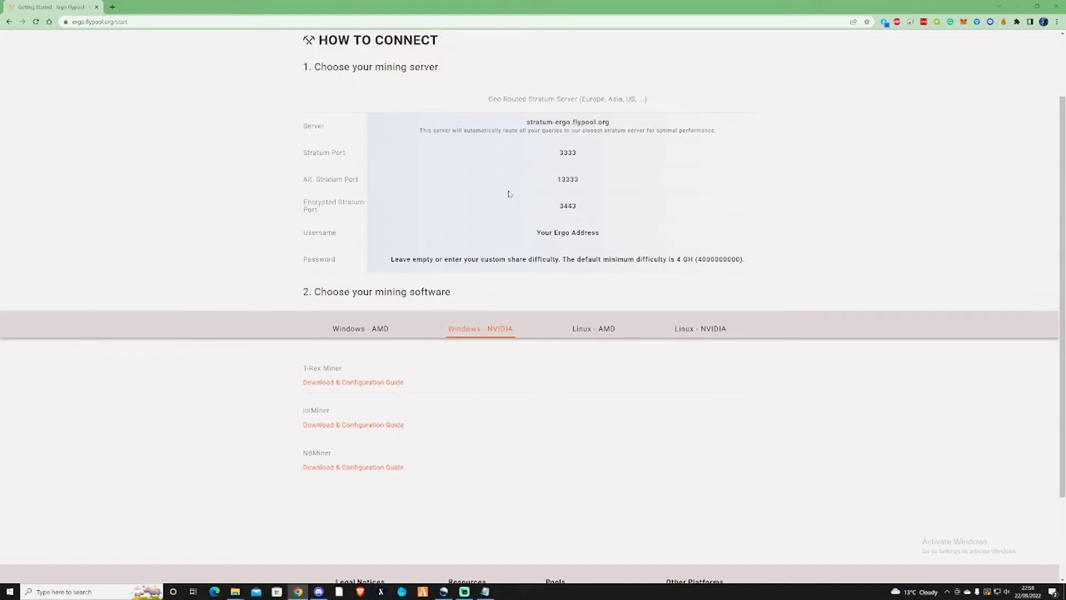
pyautogui.moveTo(618, 121); pyautogui.dragTo(516, 118)
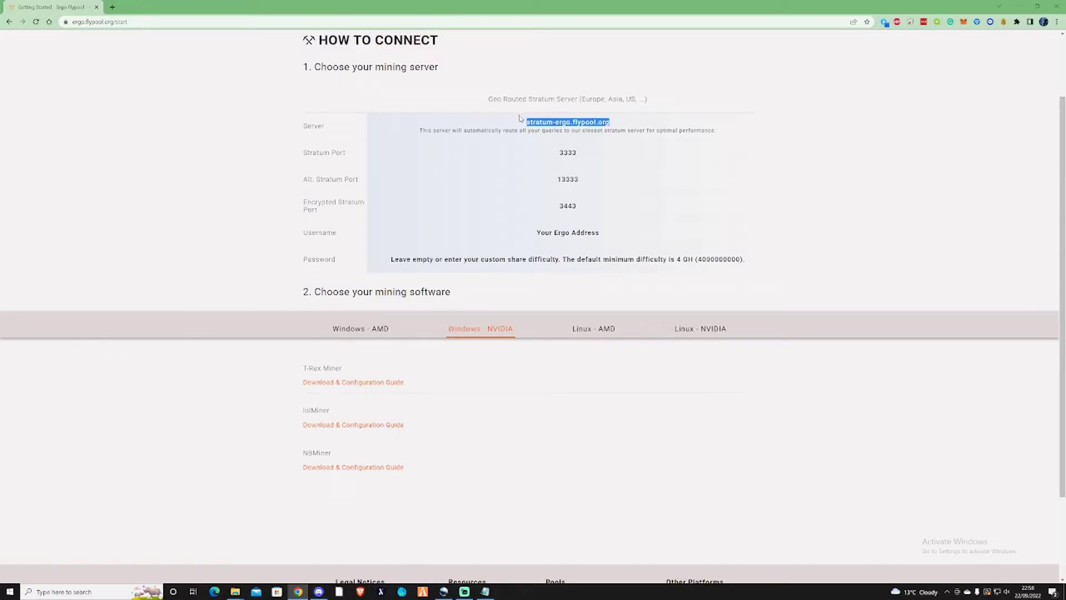
pyautogui.click(490, 591)
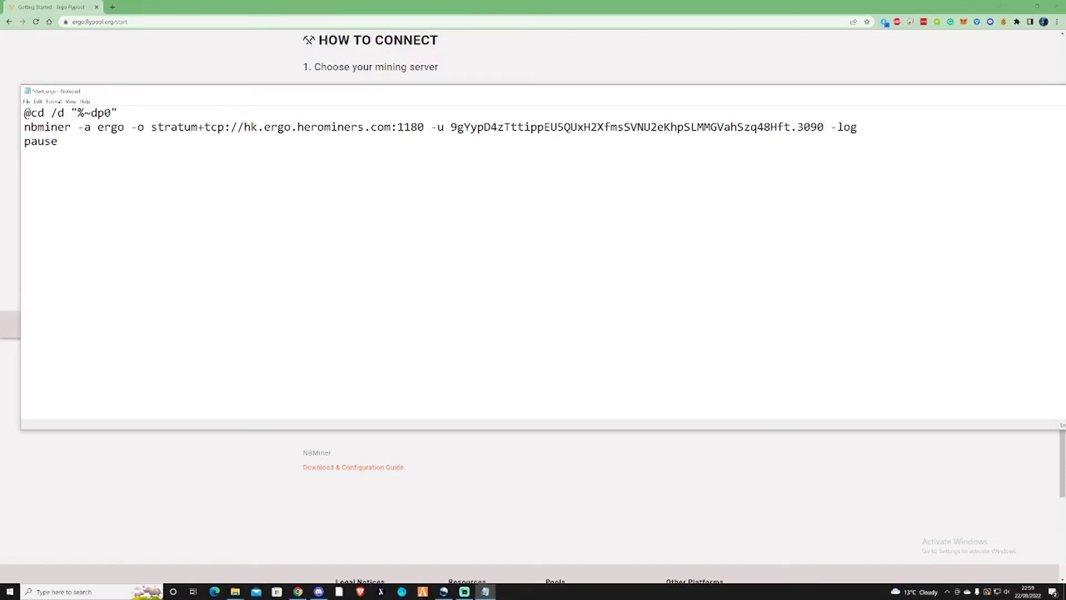
pyautogui.moveTo(234, 95); pyautogui.dragTo(257, 175)
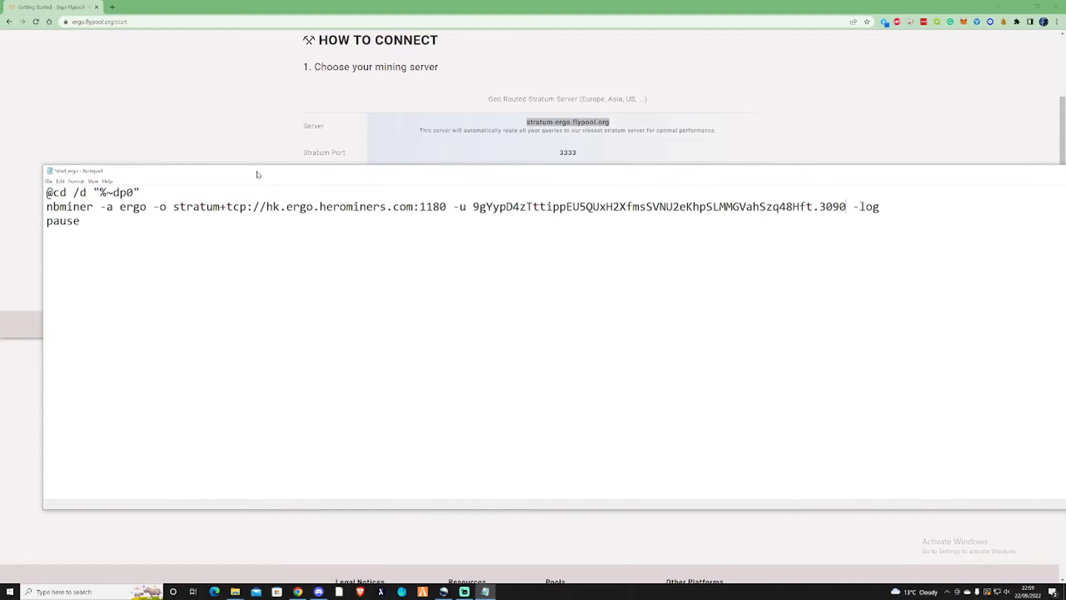
pyautogui.moveTo(173, 206); pyautogui.dragTo(340, 206)
pyautogui.hotkey('ctrl', 'v')
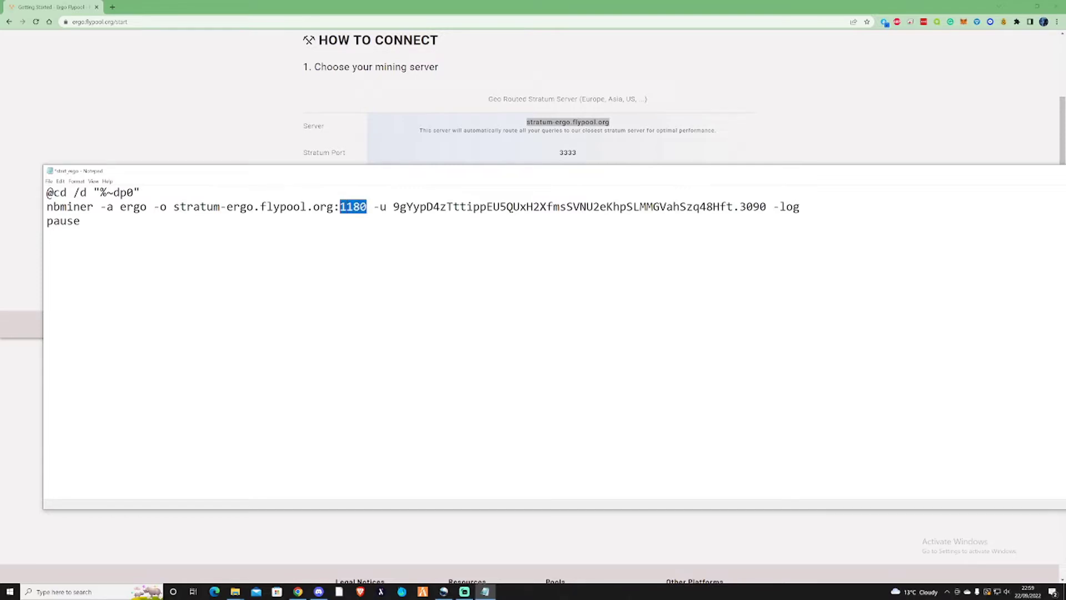
pyautogui.write('333')
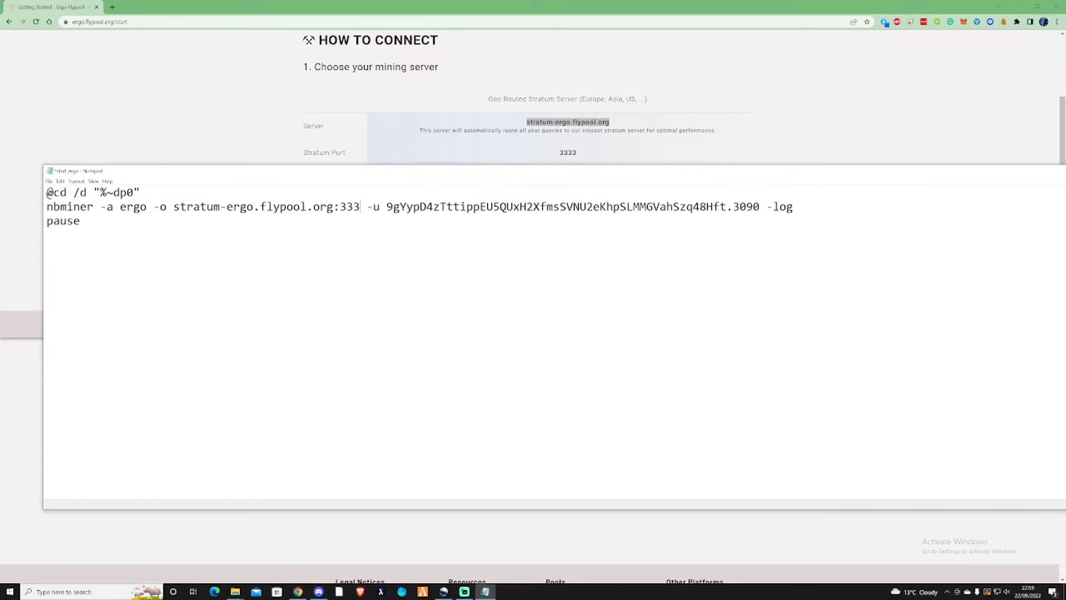
pyautogui.write('3')
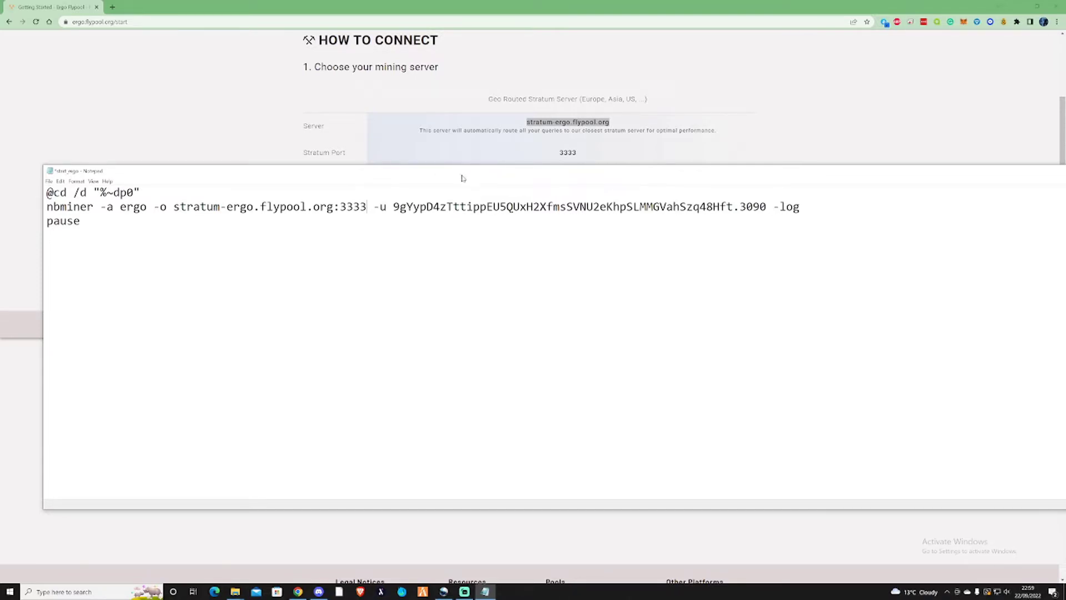
pyautogui.hotkey('ctrl', 's')
pyautogui.moveTo(808, 175); pyautogui.dragTo(560, 174)
pyautogui.click(999, 164)
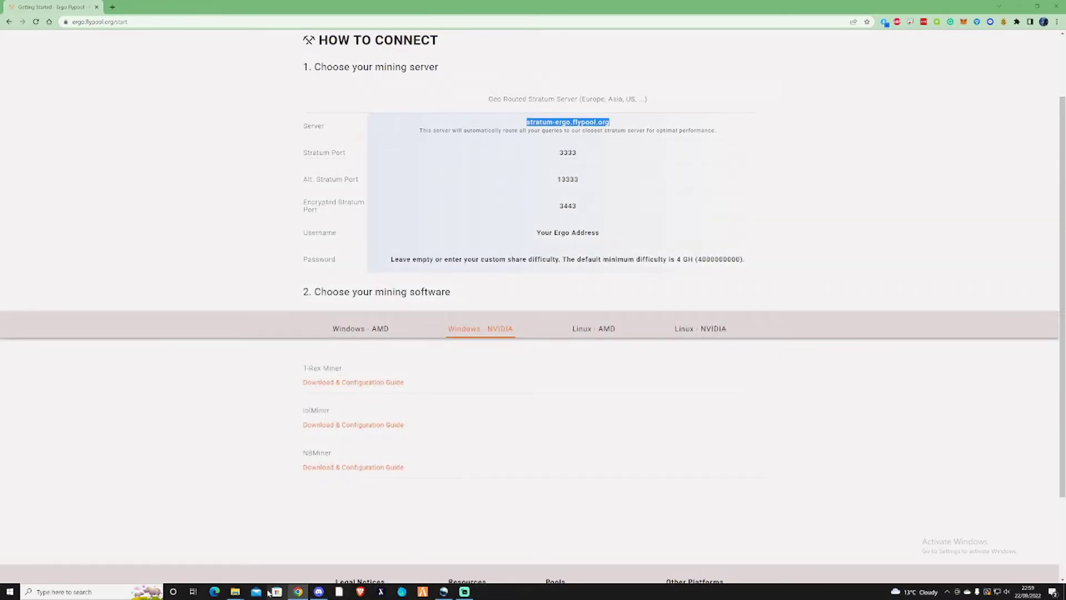
# - Run the start_ergo batch file from the NBMiner_Win folder and move its console window clear of the file list
pyautogui.click(237, 592)
pyautogui.click(261, 550)
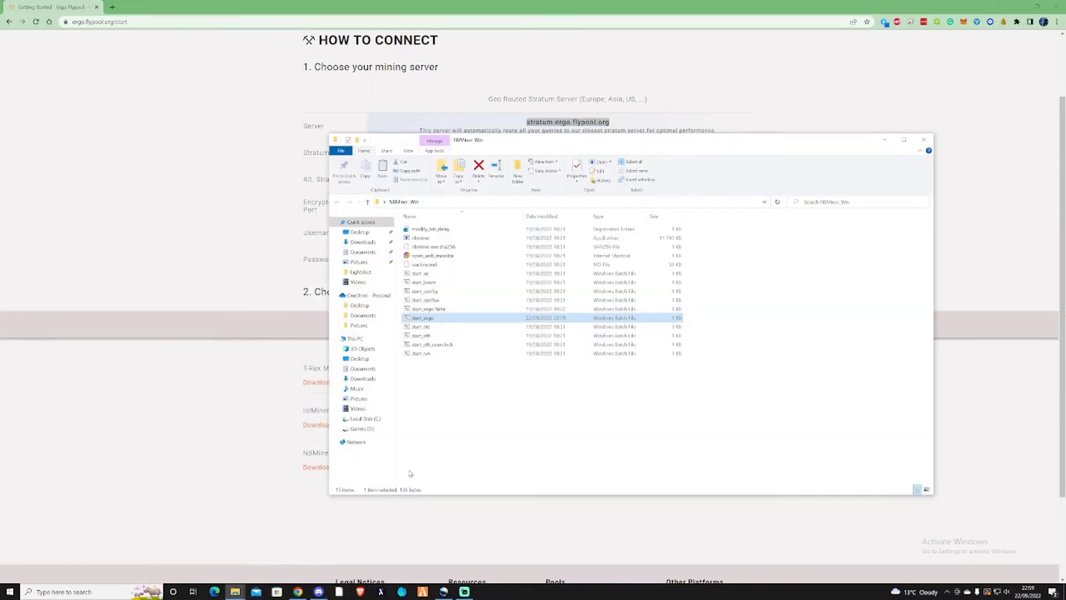
pyautogui.doubleClick(429, 318)
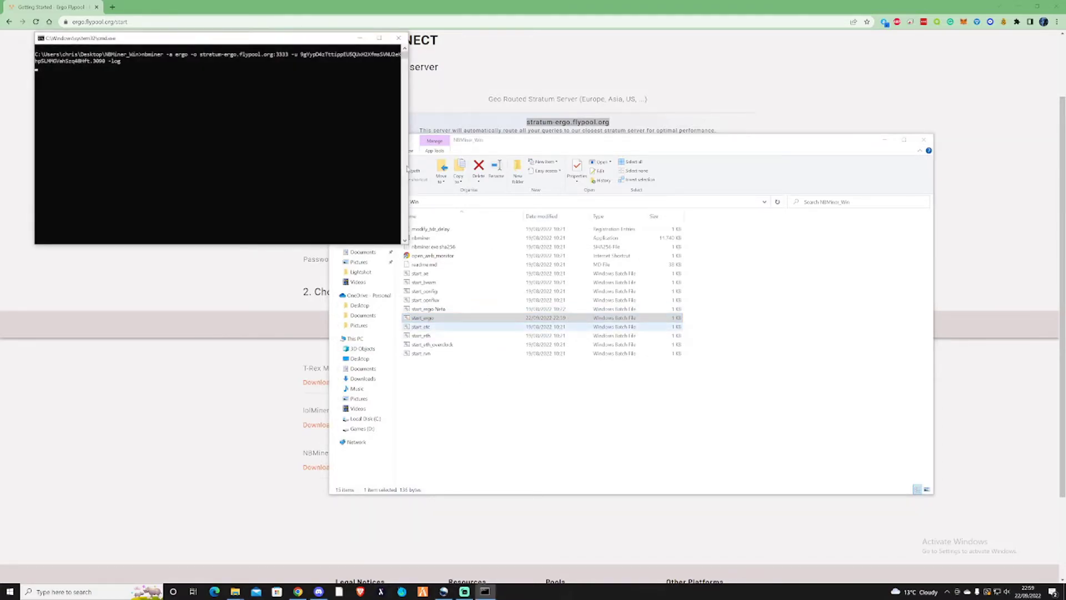
pyautogui.moveTo(277, 42); pyautogui.dragTo(719, 160)
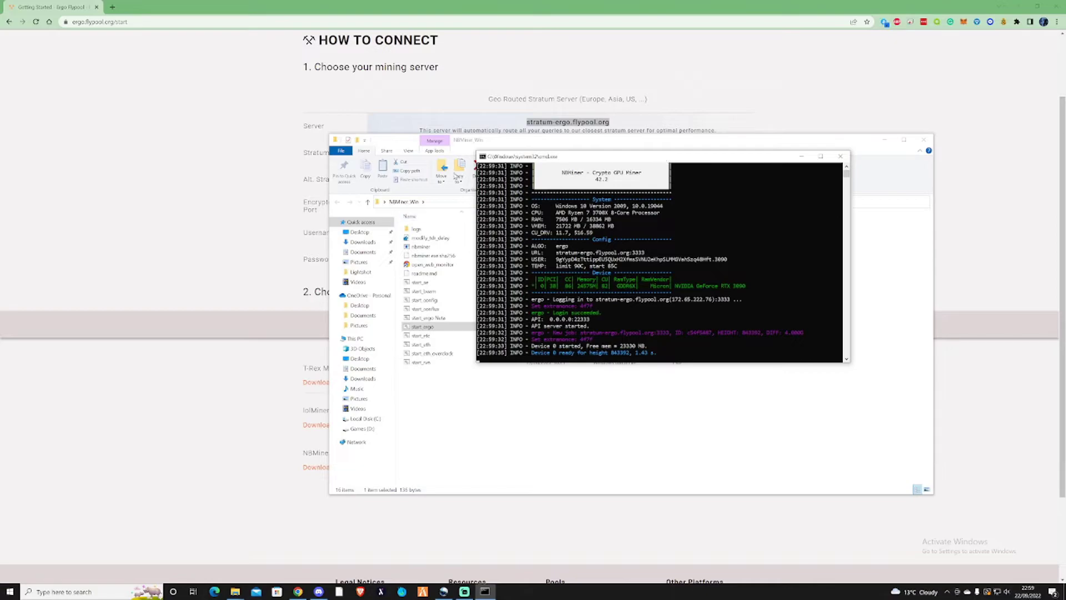
# - Reopen the start_ergo file for editing, copy its wallet address without the worker name, and minimise the file
pyautogui.rightClick(421, 327)
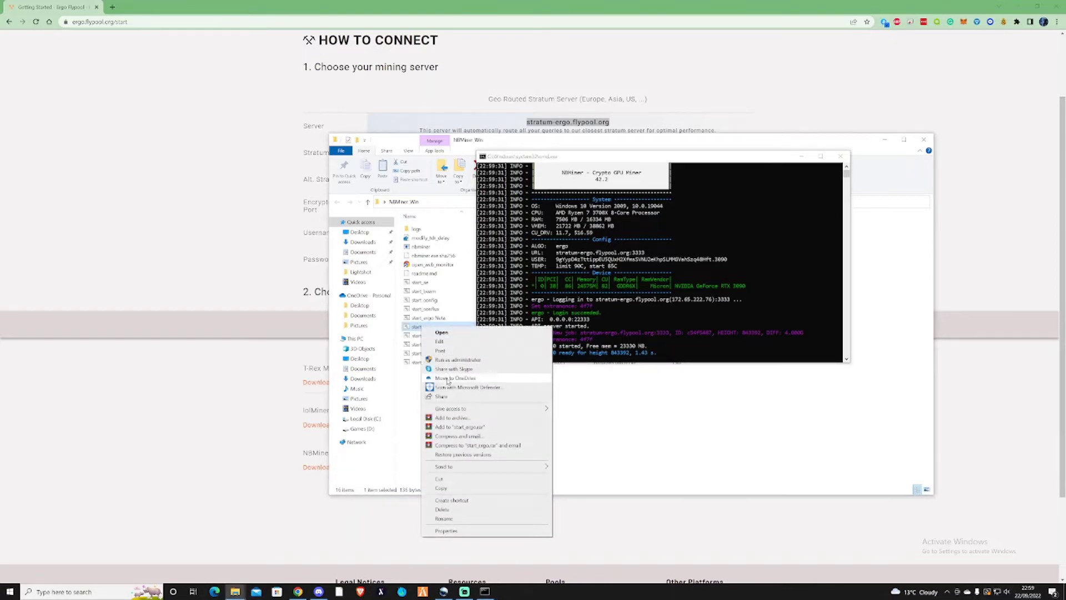
pyautogui.click(442, 342)
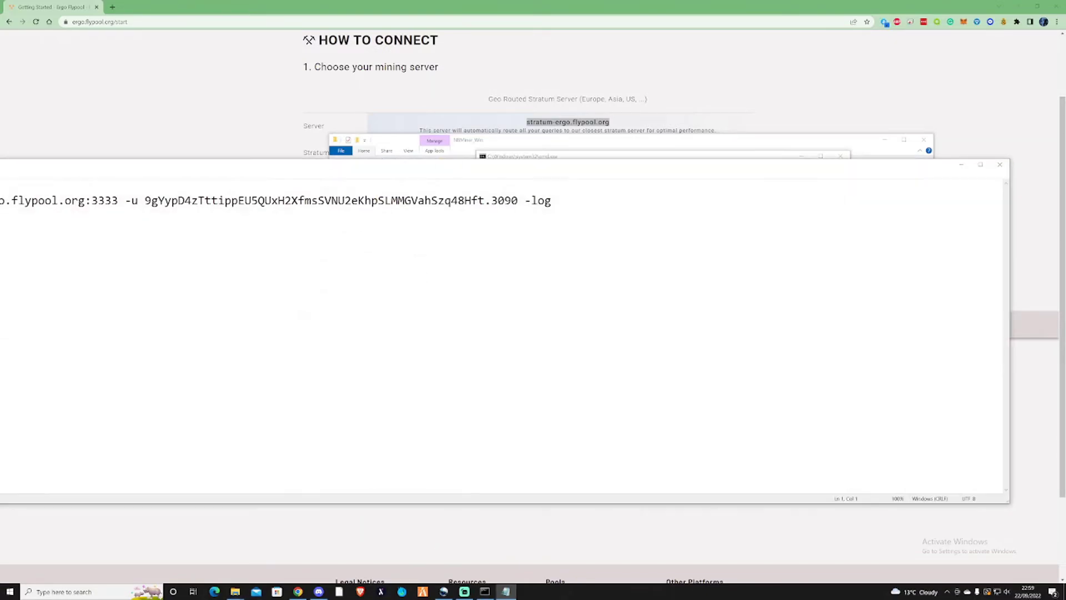
pyautogui.moveTo(485, 200); pyautogui.dragTo(144, 201)
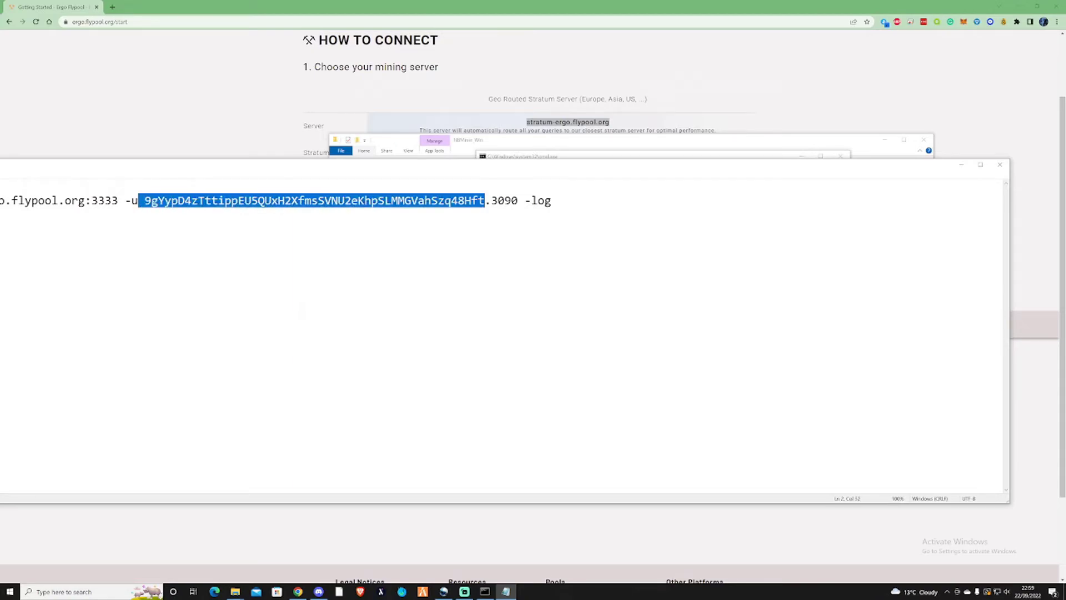
pyautogui.rightClick(154, 203)
pyautogui.click(167, 226)
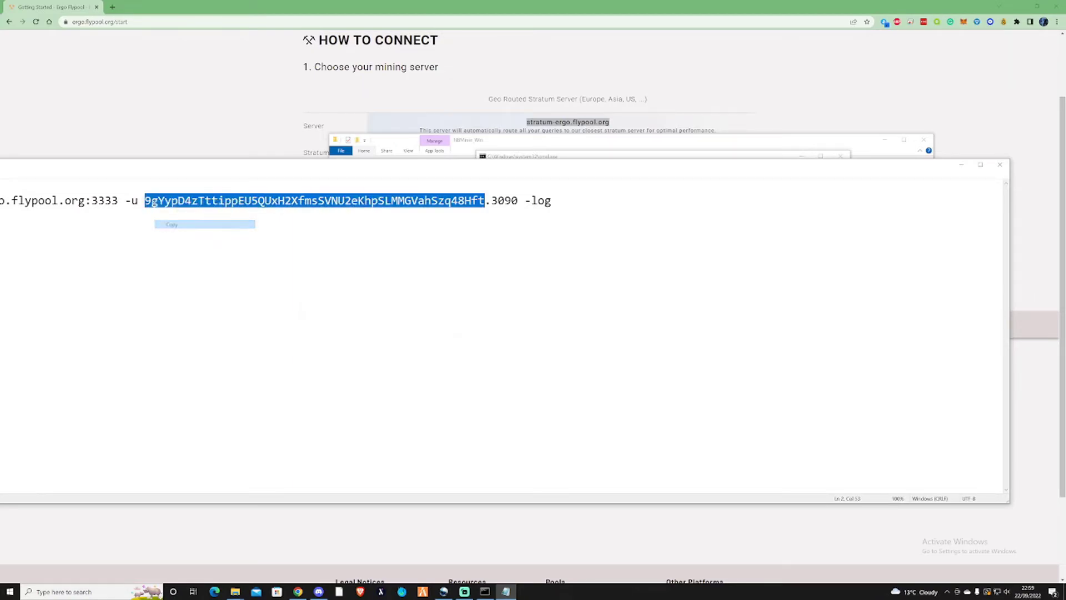
pyautogui.click(962, 166)
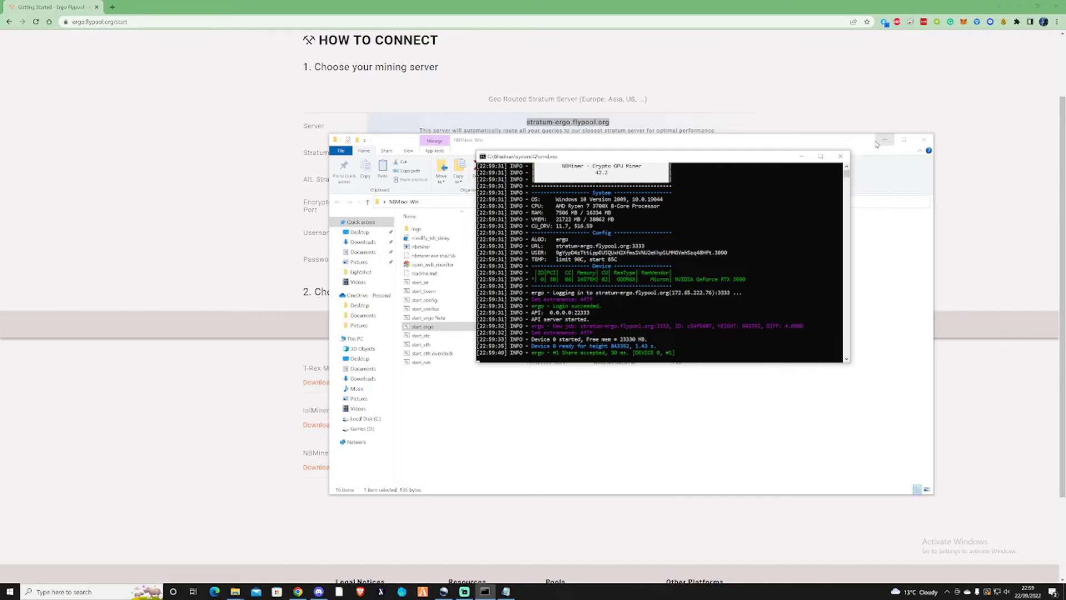
# - Minimise the NBMiner_Win folder and open the miner dashboard on the Flypool site by looking up the copied wallet address
pyautogui.click(885, 139)
pyautogui.scroll(2, 706, 256)
pyautogui.scroll(2, 716, 113)
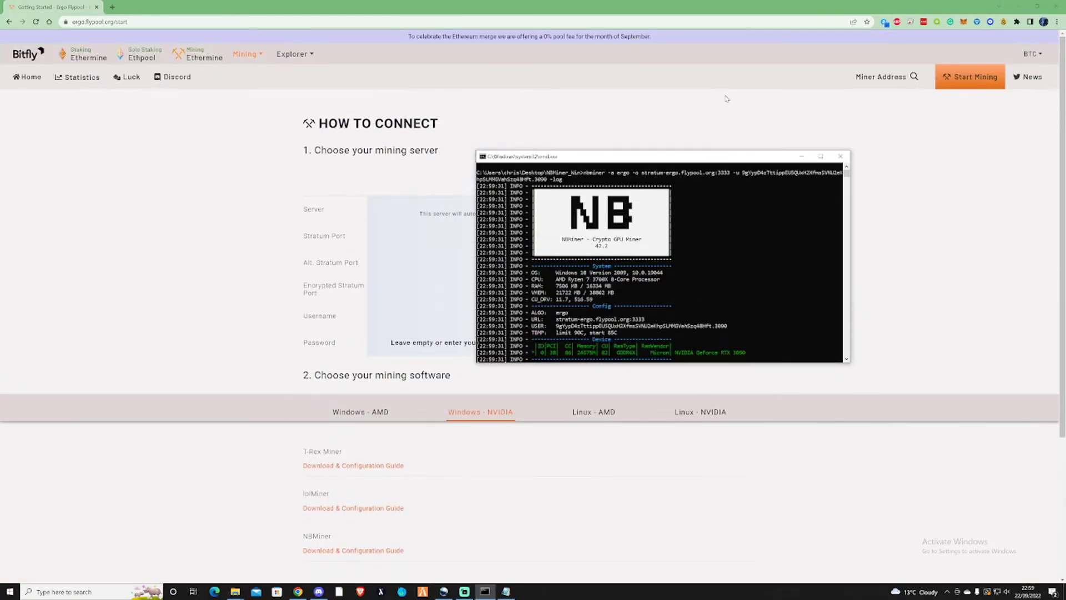
pyautogui.click(855, 76)
pyautogui.click(882, 94)
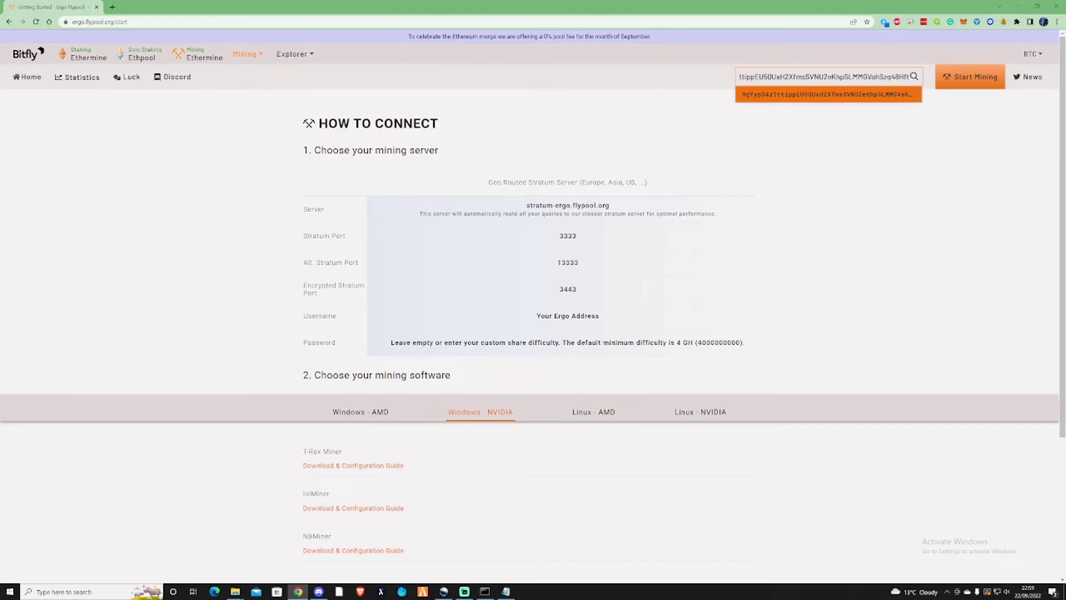
pyautogui.press('Return')
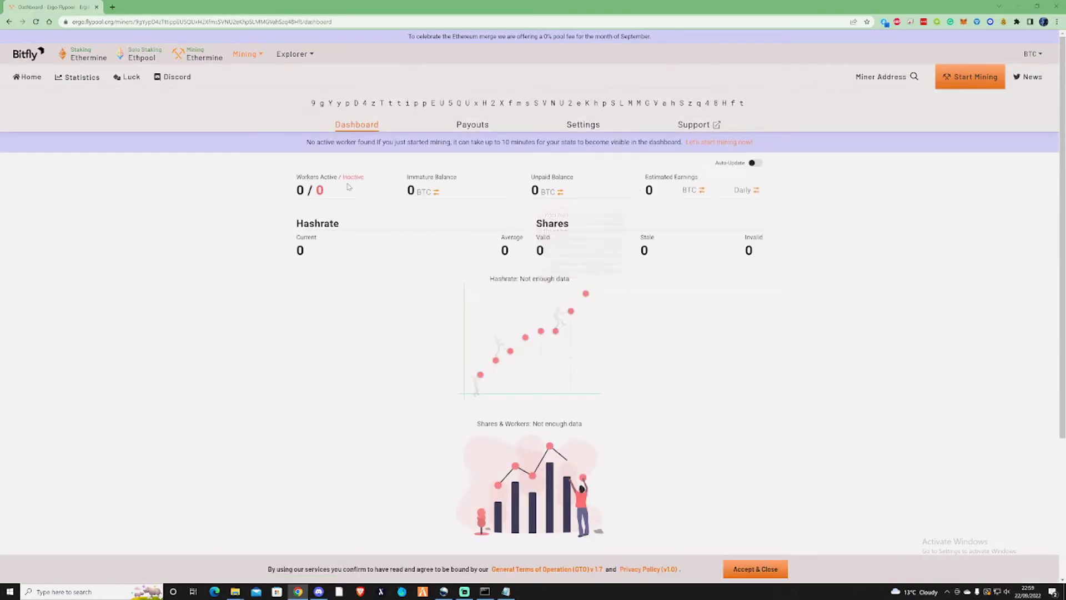
# - Examine the miner dashboard's worker and balance figures, the notice about active workers, and the pool fee announcement
pyautogui.moveTo(287, 141); pyautogui.dragTo(571, 192)
pyautogui.click(848, 244)
pyautogui.moveTo(559, 196)
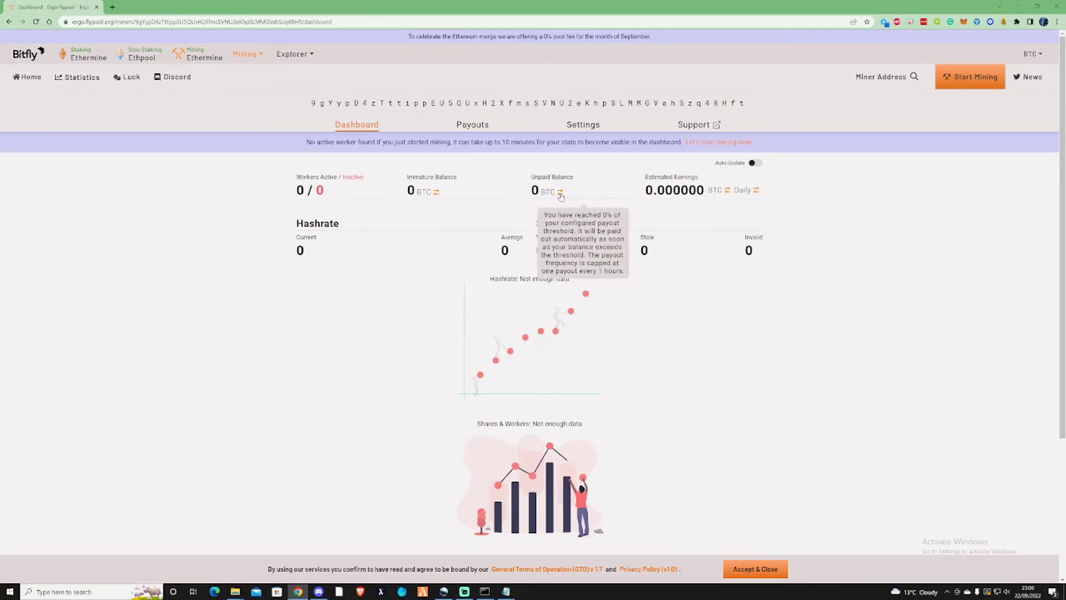
pyautogui.moveTo(306, 142); pyautogui.dragTo(671, 142)
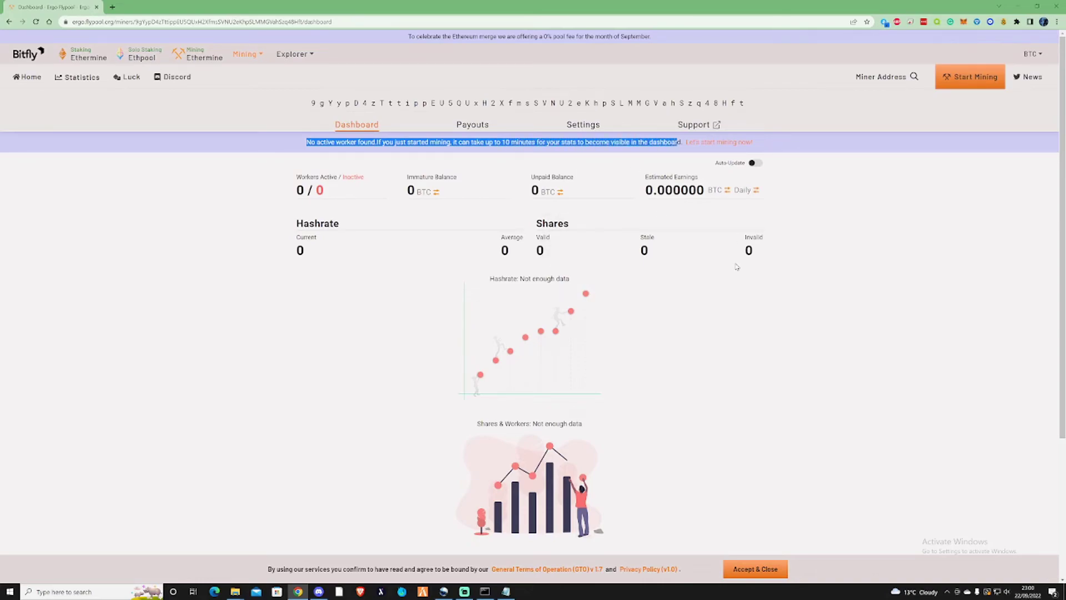
pyautogui.moveTo(409, 36); pyautogui.dragTo(624, 37)
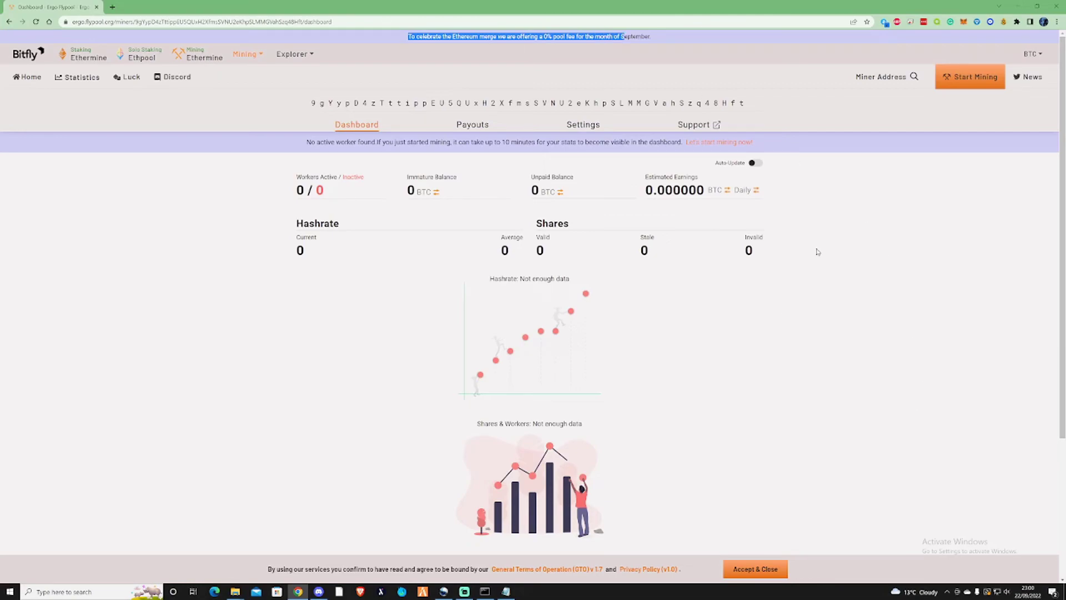
pyautogui.scroll(-3, 838, 246)
pyautogui.scroll(3, 476, 290)
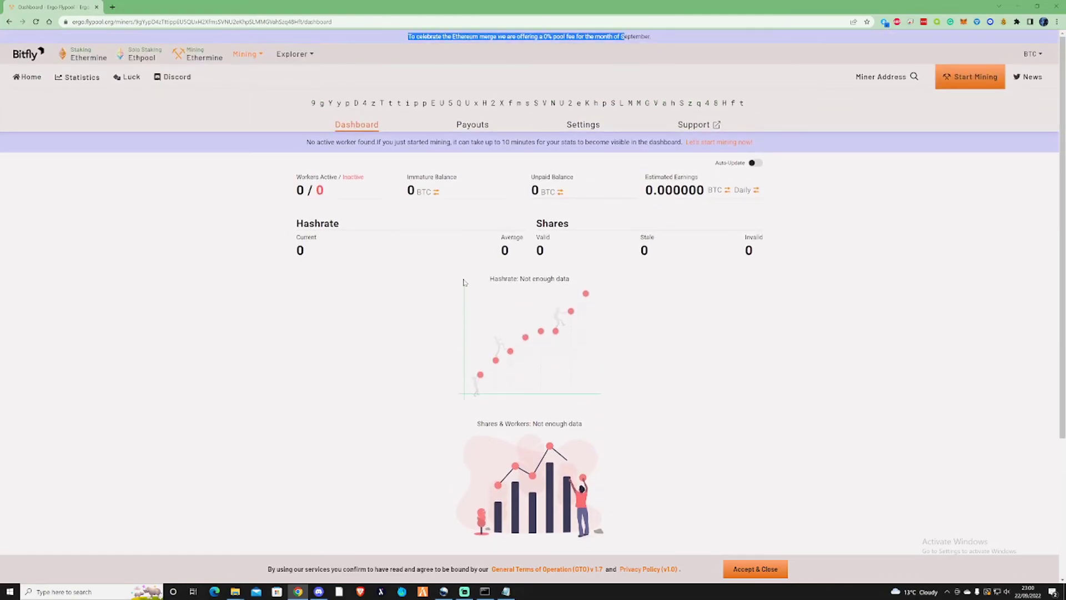